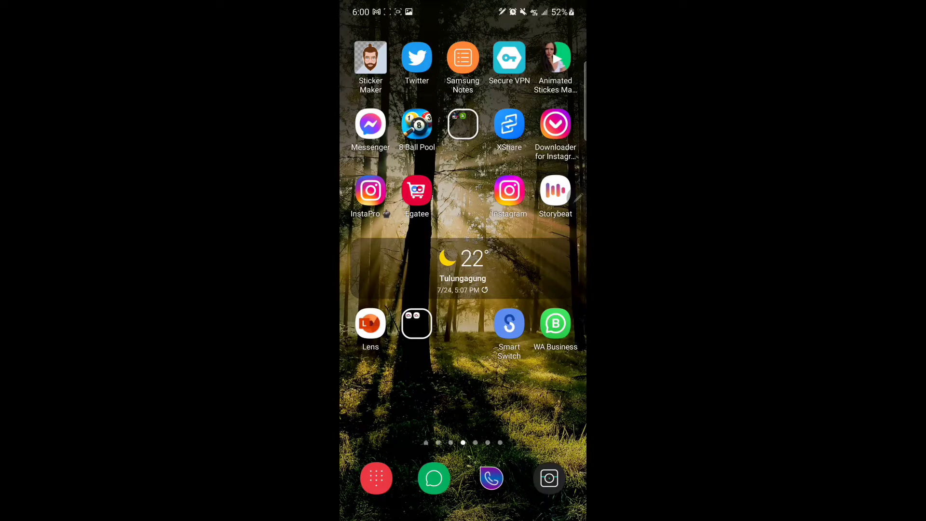
# Step: Swipe back to the home page showing Play Store, Chrome and WhatsApp
pyautogui.moveTo(376, 289); pyautogui.dragTo(565, 289)
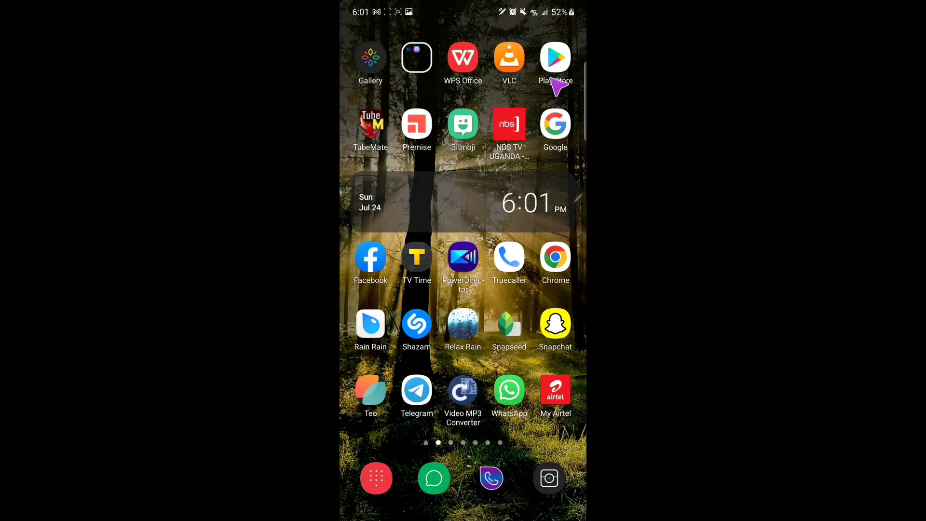
# Step: Search Google Play Store for 'instagram' and start updating the Instagram result
pyautogui.click(557, 62)
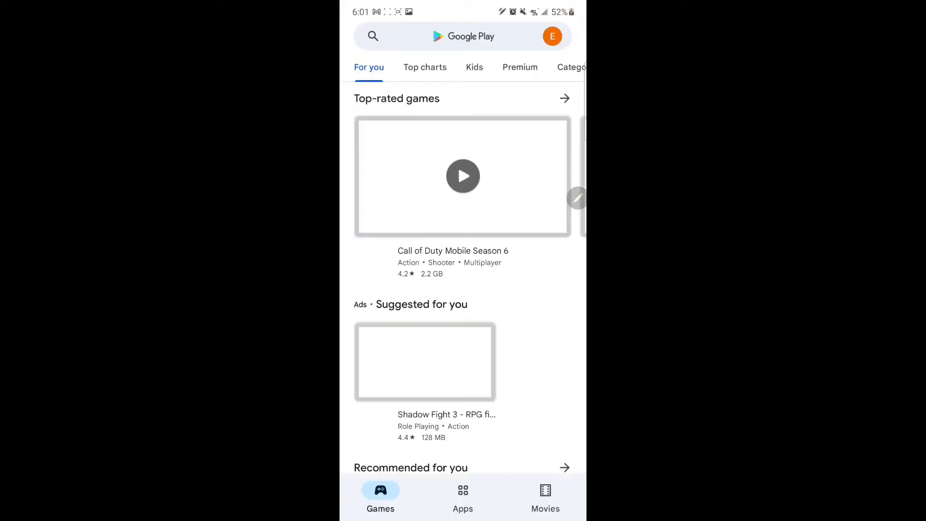
pyautogui.click(463, 36)
pyautogui.click(523, 371)
pyautogui.write('i')
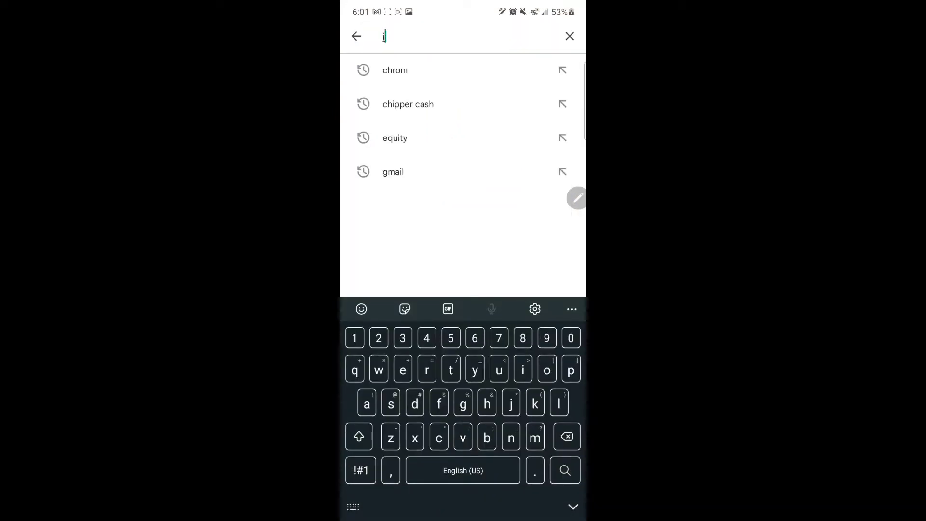
pyautogui.click(511, 437)
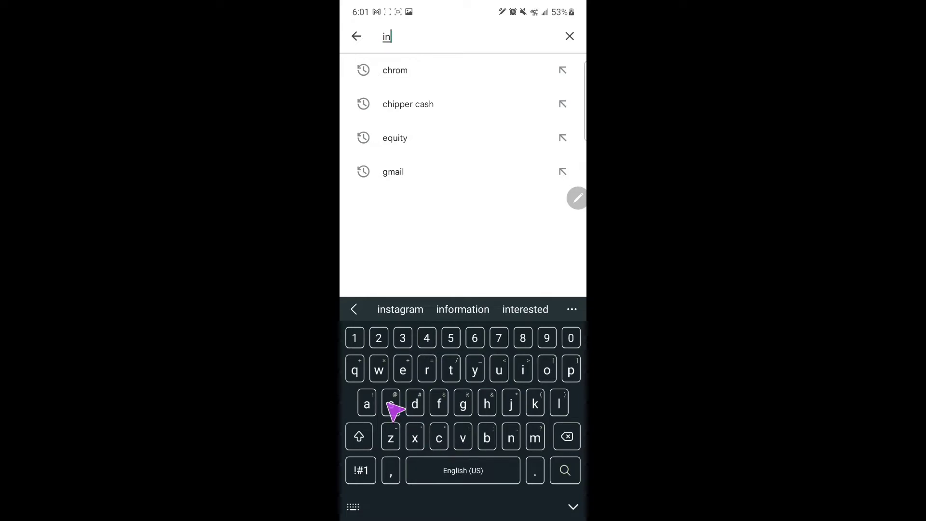
pyautogui.click(400, 309)
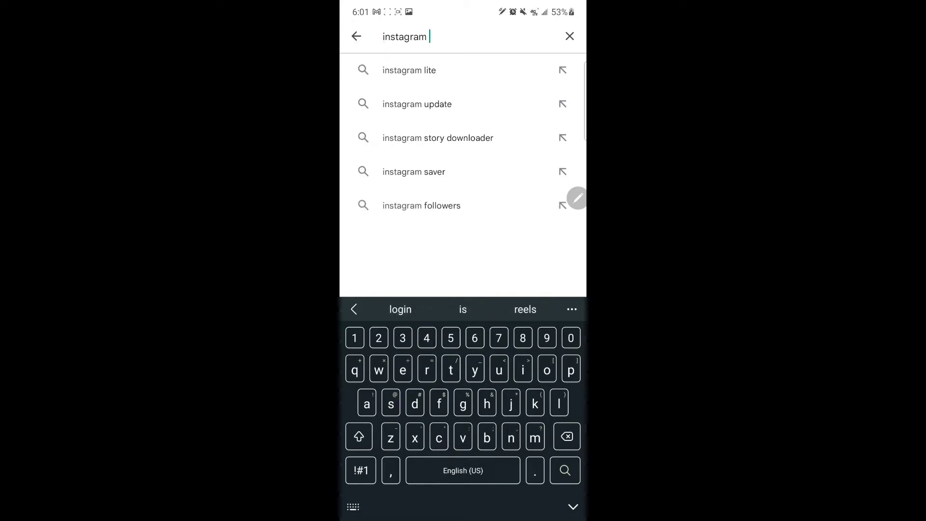
pyautogui.click(566, 471)
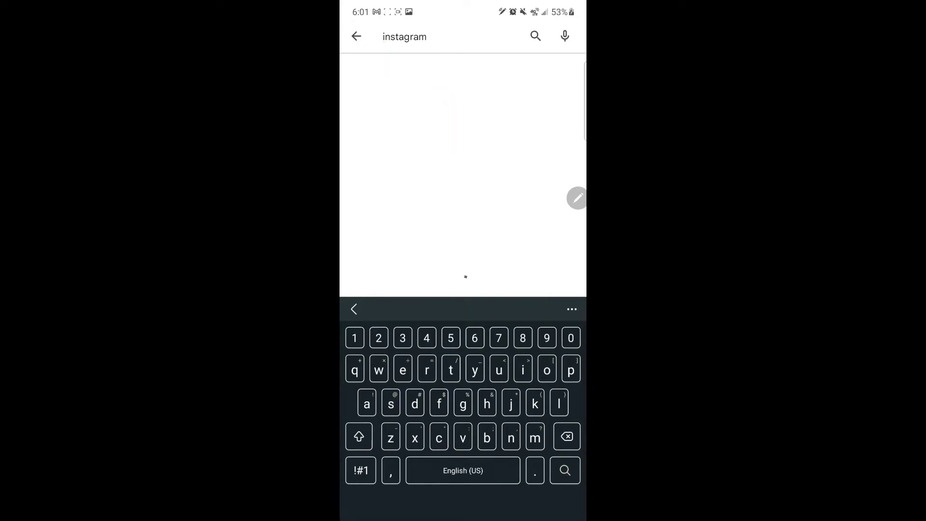
pyautogui.click(435, 83)
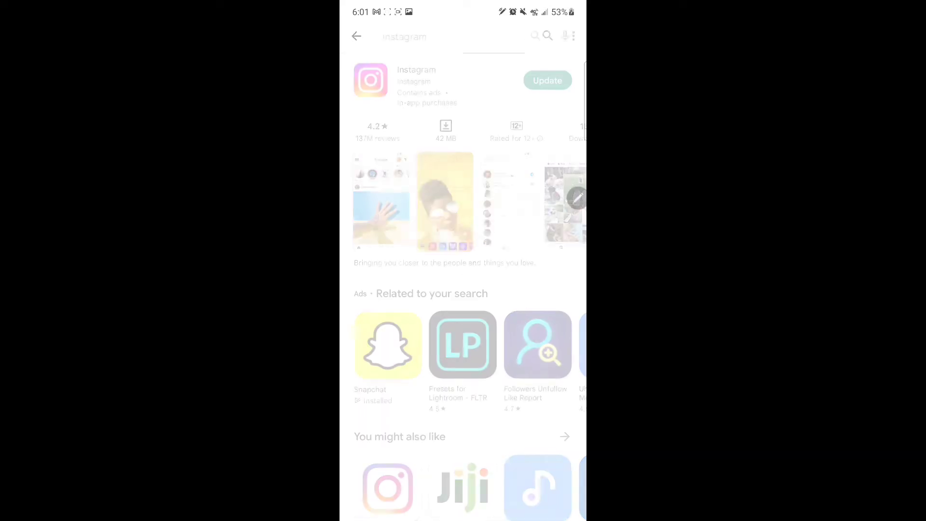
# Step: Follow the Instagram update on its store page until done, then return home
pyautogui.click(518, 126)
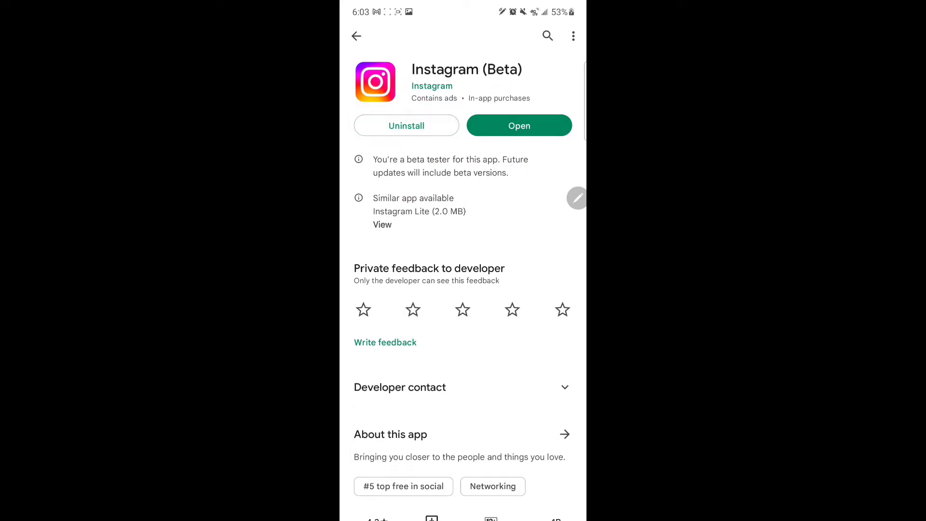
pyautogui.press('Home')
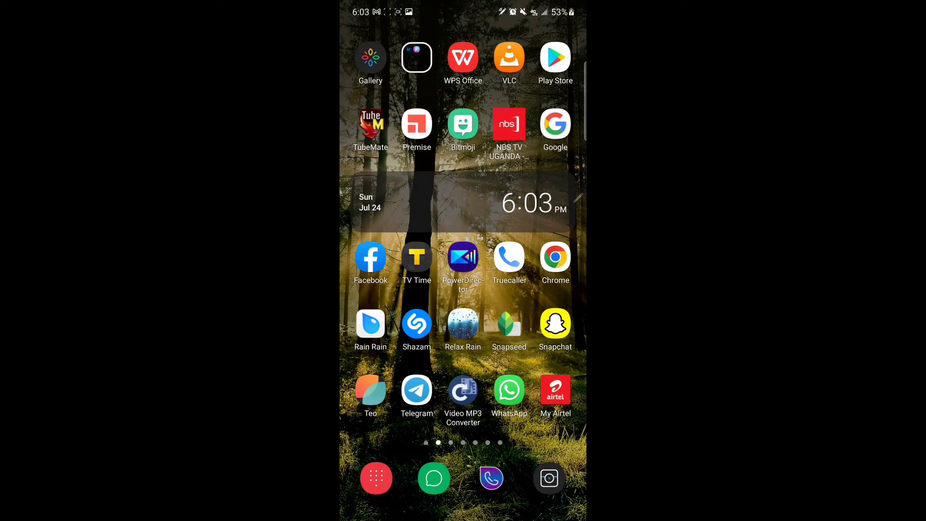
# Step: Swipe to Instagram's home page and long-press its icon for its app options
pyautogui.moveTo(550, 290); pyautogui.dragTo(377, 290)
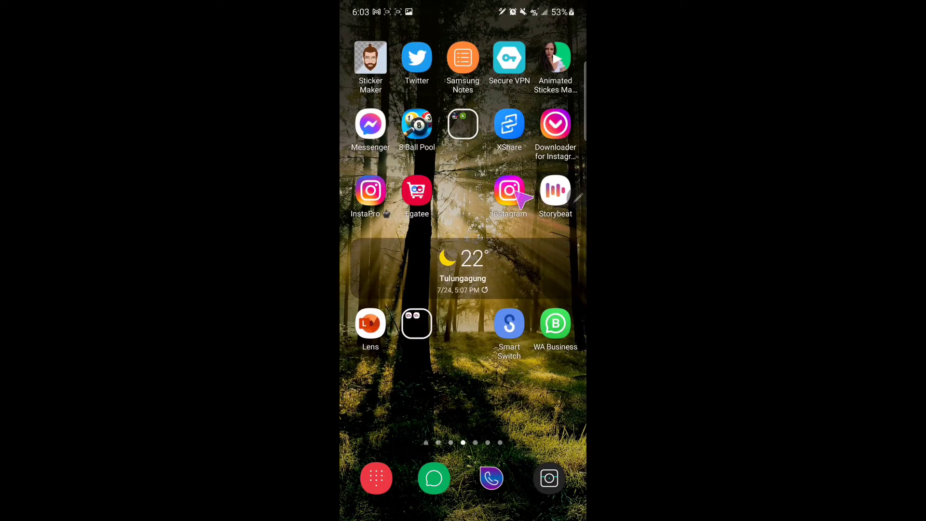
pyautogui.moveTo(509, 191); pyautogui.dragTo(509, 191)
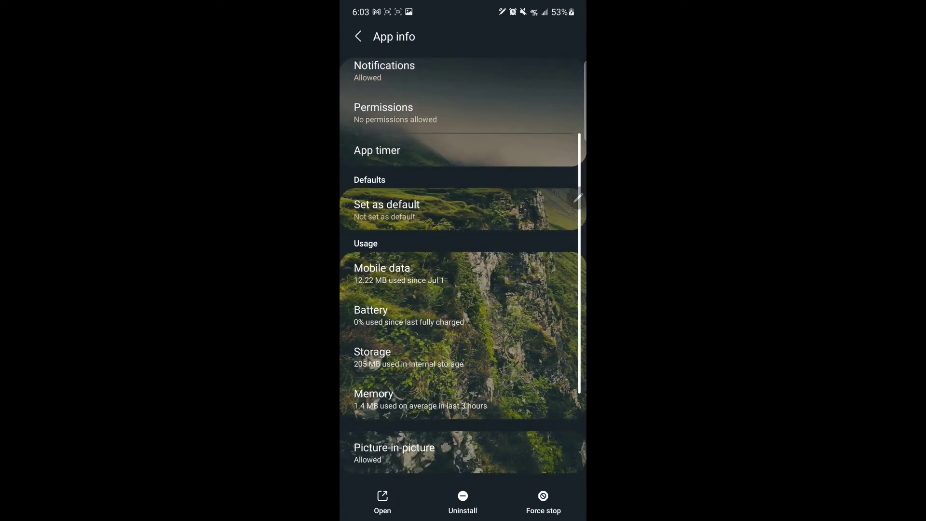
# Step: Open Instagram's storage details and clear its data, confirming with OK
pyautogui.click(416, 371)
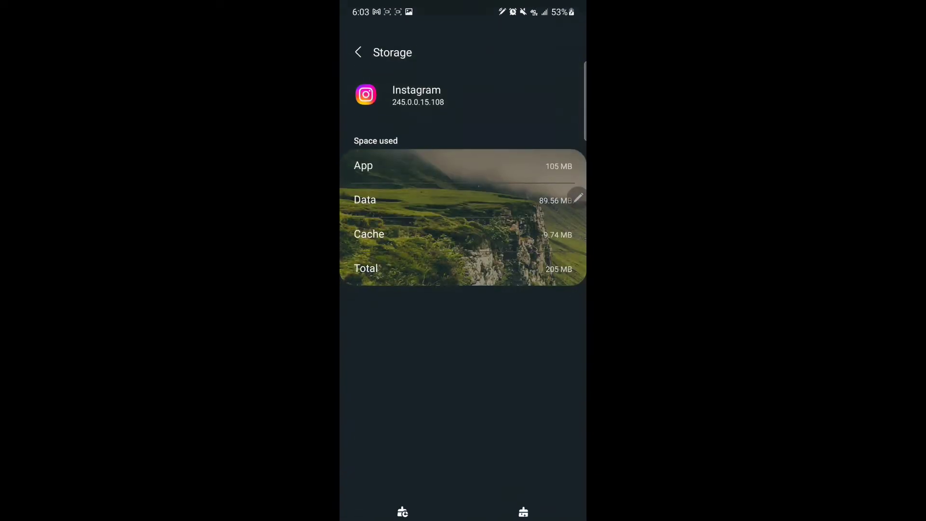
pyautogui.click(403, 502)
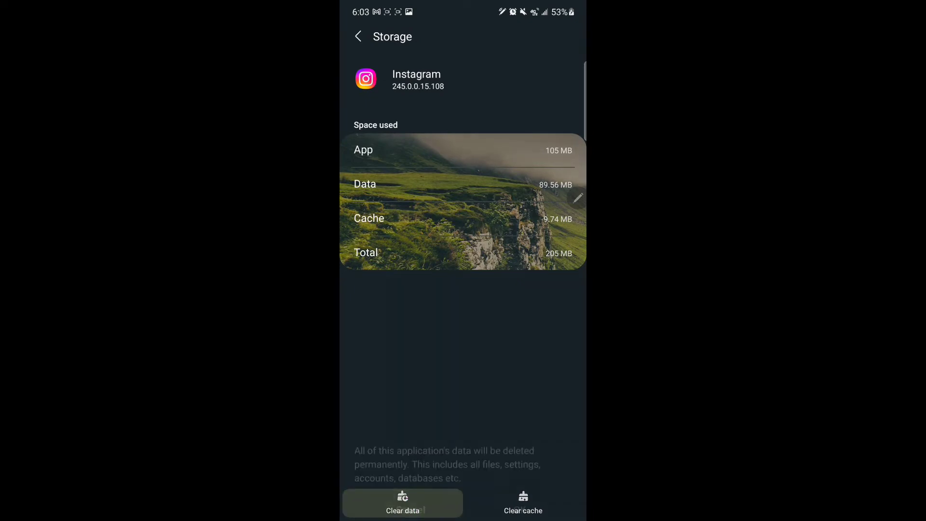
pyautogui.click(521, 489)
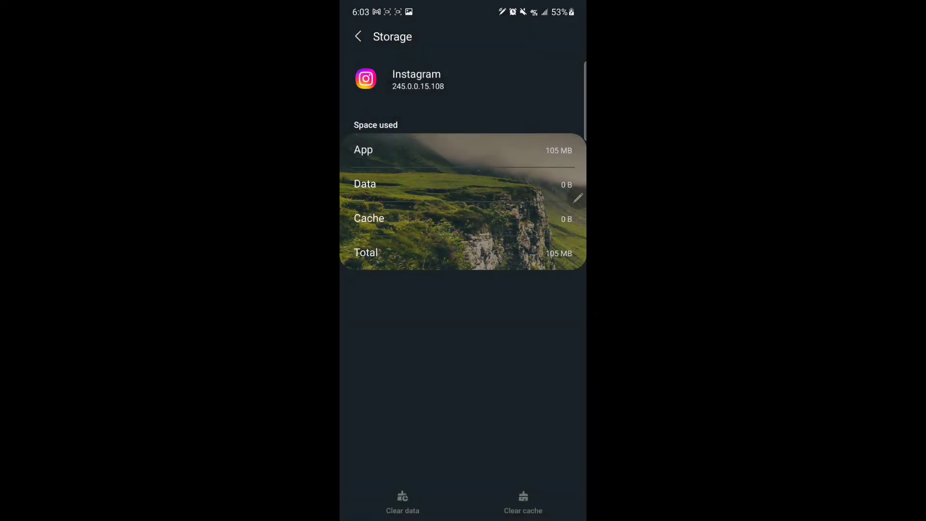
pyautogui.click(477, 511)
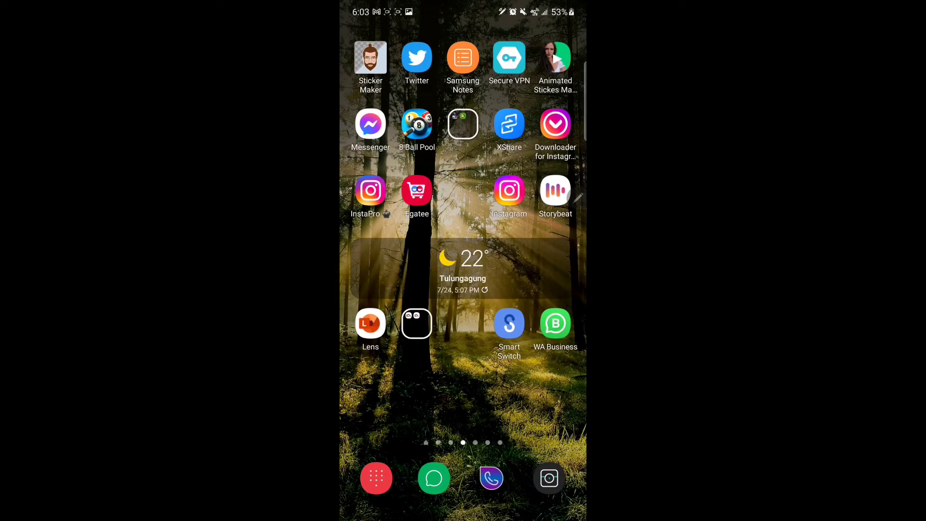
# Step: Launch Instagram and log in with the saved Smart Lock account
pyautogui.click(509, 194)
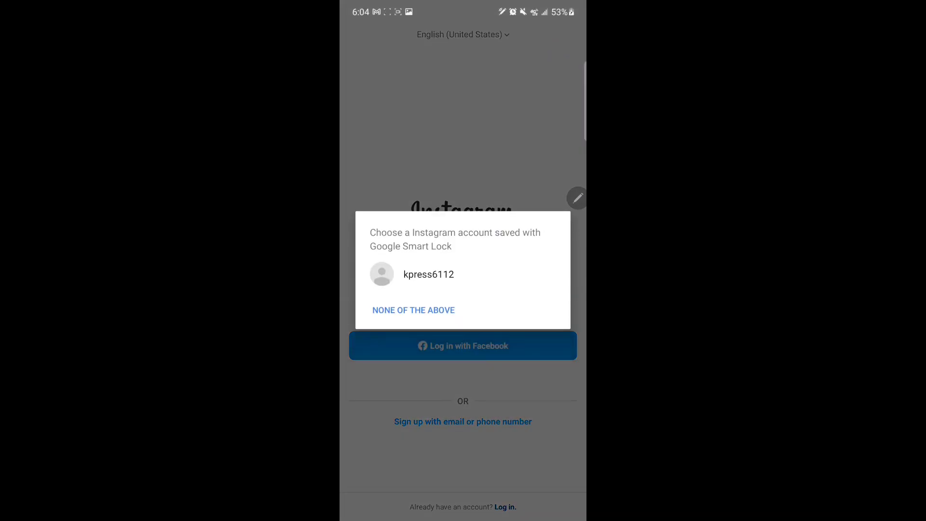
pyautogui.click(474, 282)
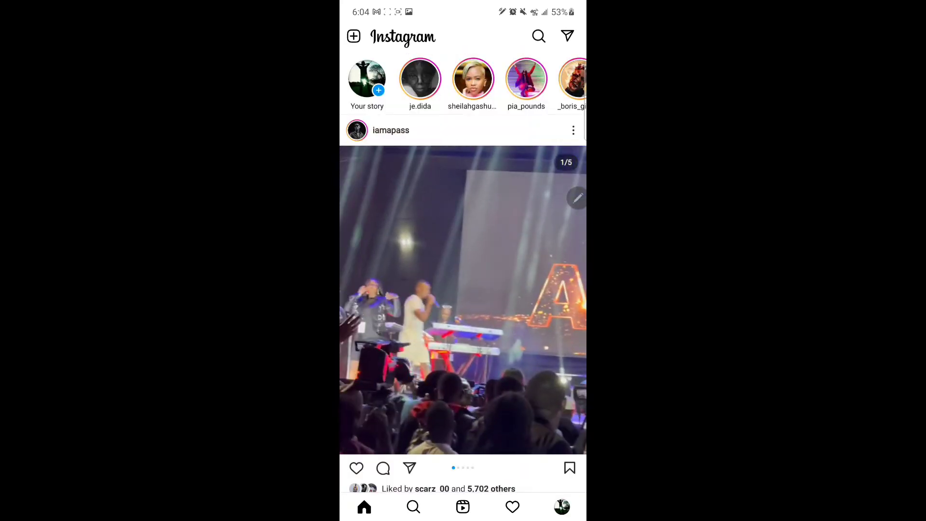
pyautogui.scroll(-10, 464, 290)
pyautogui.scroll(-10, 463, 289)
pyautogui.scroll(-5, 463, 289)
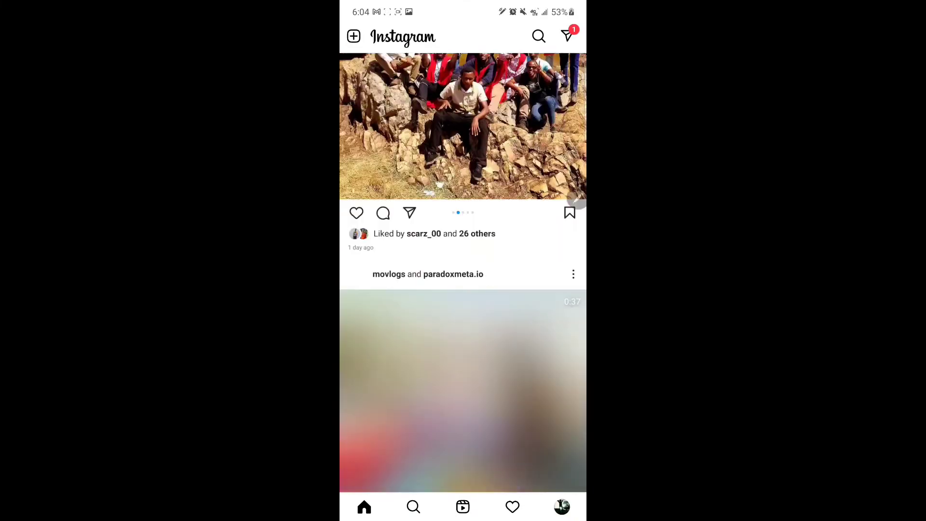
pyautogui.scroll(10, 463, 290)
pyautogui.scroll(10, 463, 290)
pyautogui.scroll(5, 463, 290)
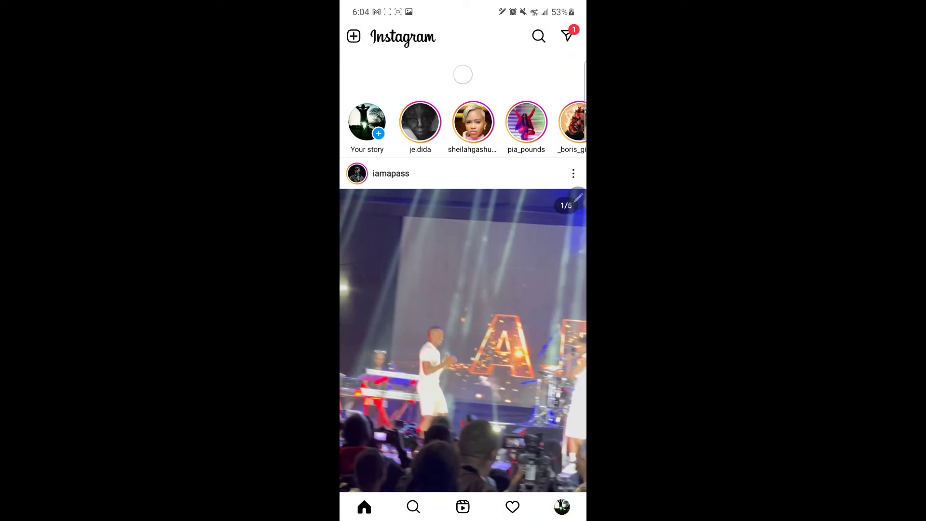
pyautogui.scroll(-5, 463, 290)
pyautogui.scroll(-8, 463, 289)
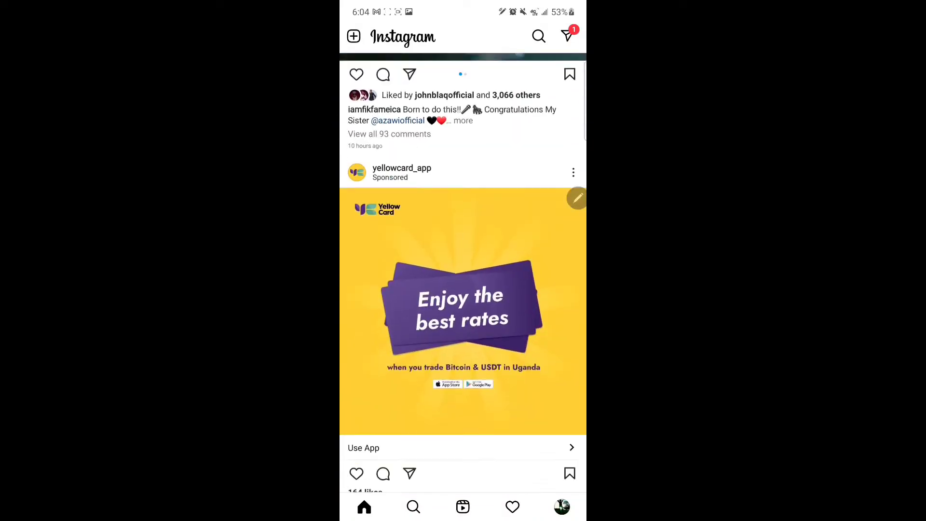
pyautogui.scroll(-8, 463, 290)
pyautogui.scroll(-8, 463, 290)
pyautogui.scroll(-8, 464, 289)
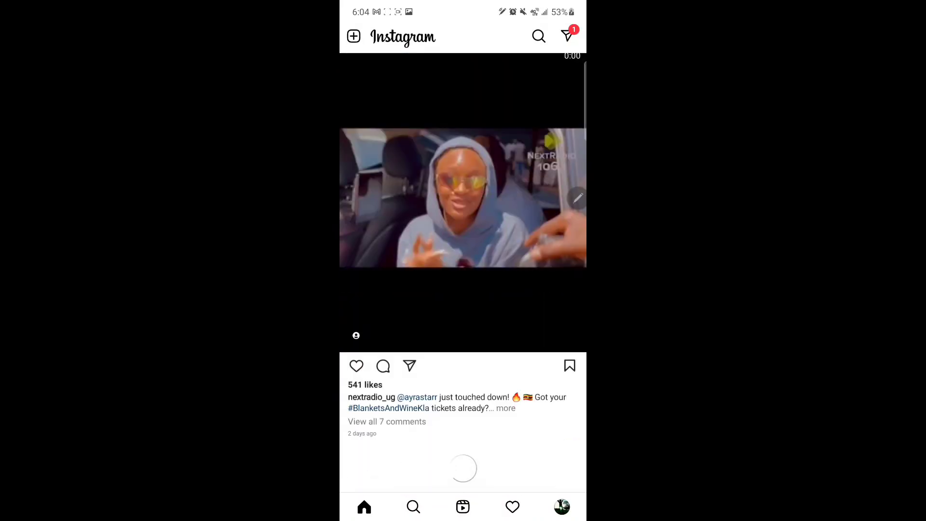
pyautogui.scroll(8, 463, 290)
pyautogui.scroll(8, 464, 289)
pyautogui.scroll(8, 464, 290)
pyautogui.scroll(6, 463, 290)
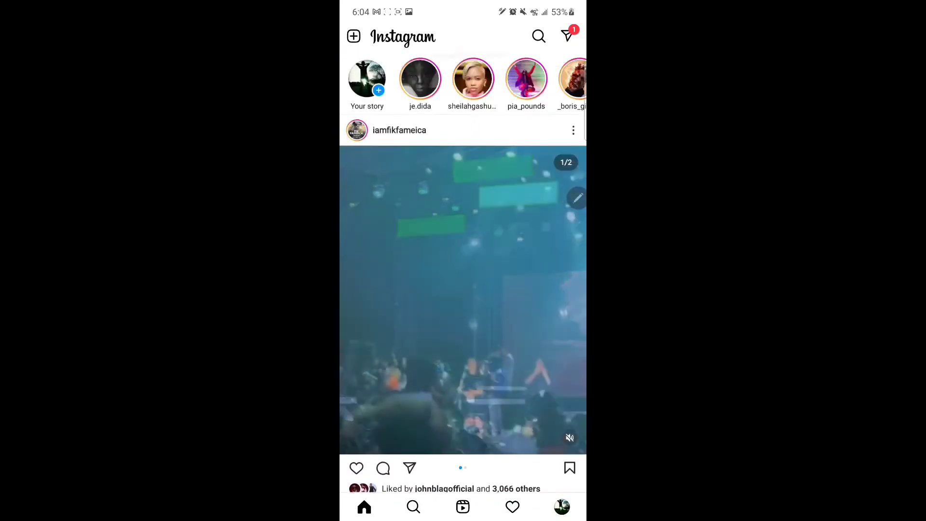